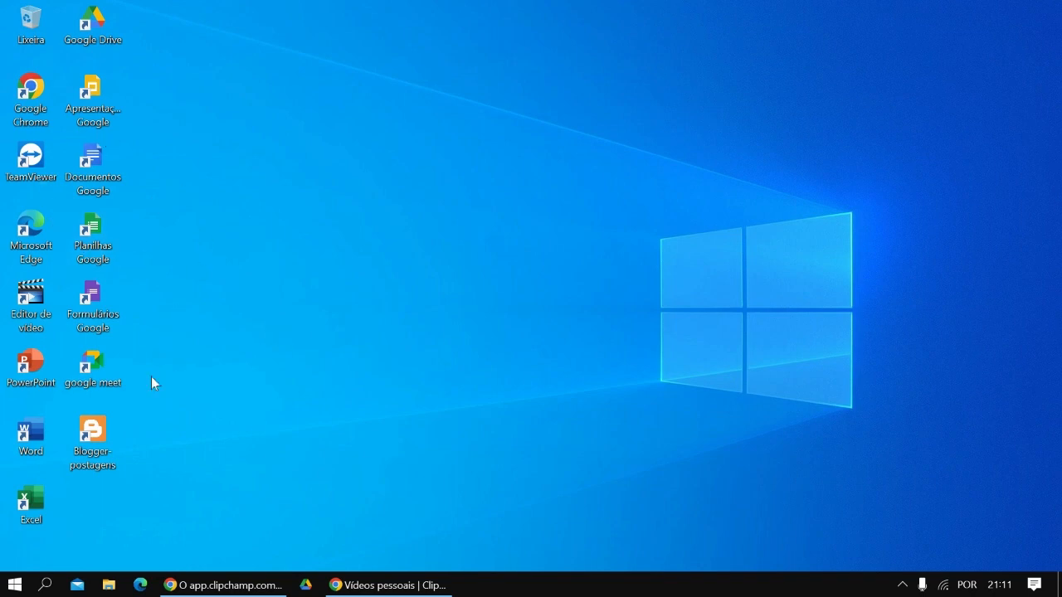
Open Paint from the Windows accessories (Acessórios do Windows) folder.
{"action": "left_click", "coordinate": [15, 586]}
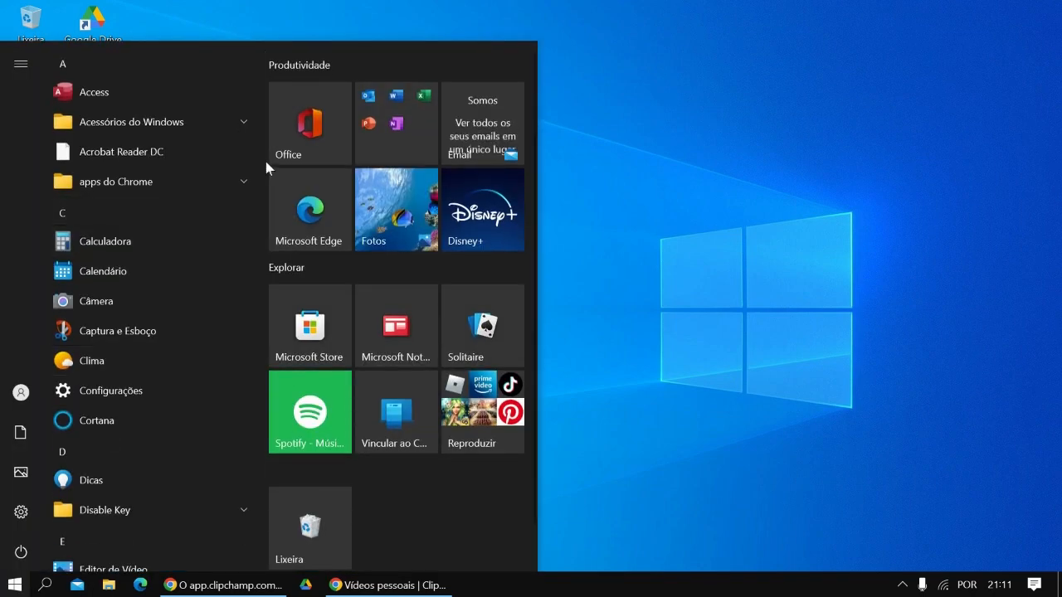
{"action": "left_click_drag", "start_coordinate": [259, 156], "coordinate": [281, 156]}
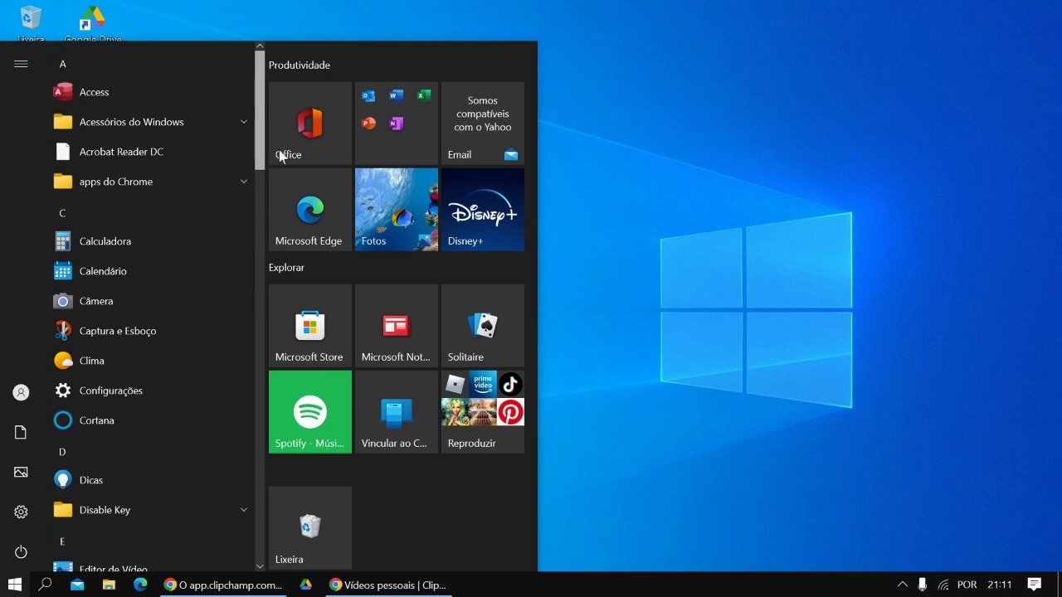
{"action": "left_click", "coordinate": [181, 126]}
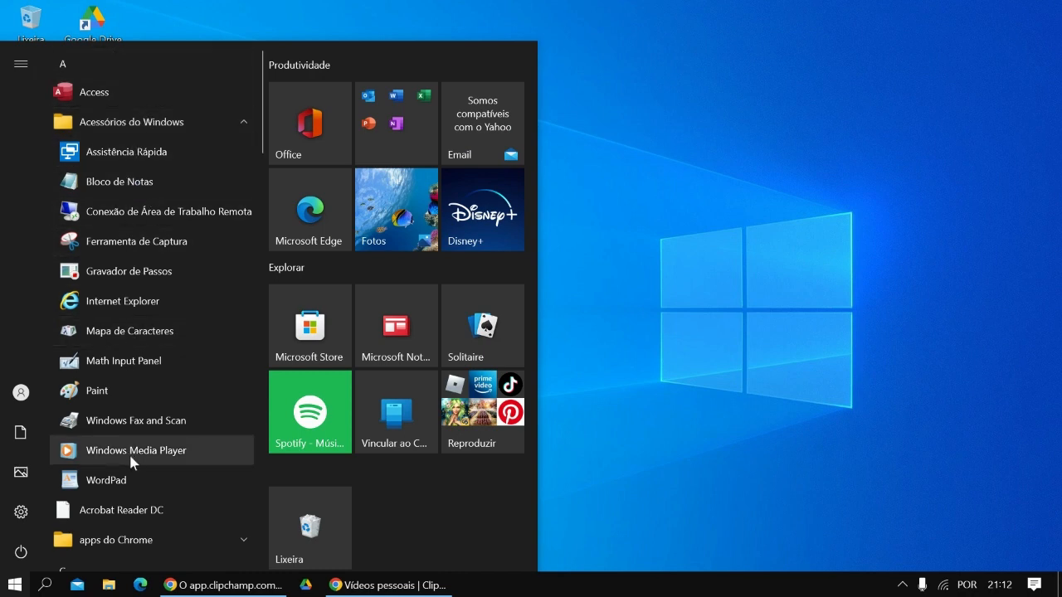
{"action": "left_click", "coordinate": [88, 394]}
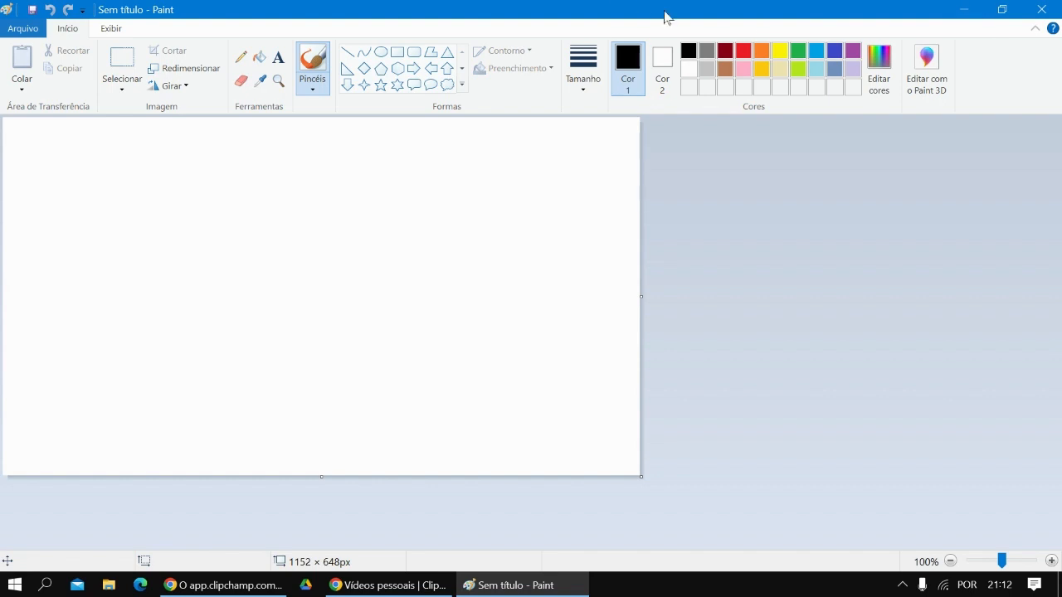
Try out the Paint window controls by restoring, moving and maximizing the window, and minimizing and reopening it.
{"action": "left_click", "coordinate": [1002, 9]}
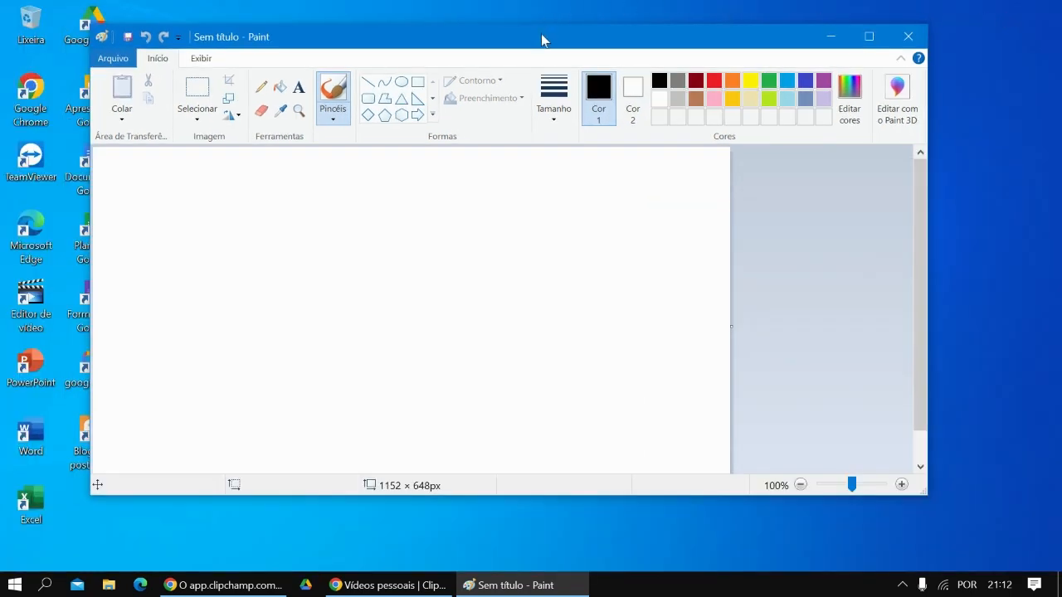
{"action": "mouse_move", "coordinate": [541, 34]}
{"action": "left_mouse_down"}
{"action": "mouse_move", "coordinate": [531, 98]}
{"action": "mouse_move", "coordinate": [520, 72]}
{"action": "left_mouse_up"}
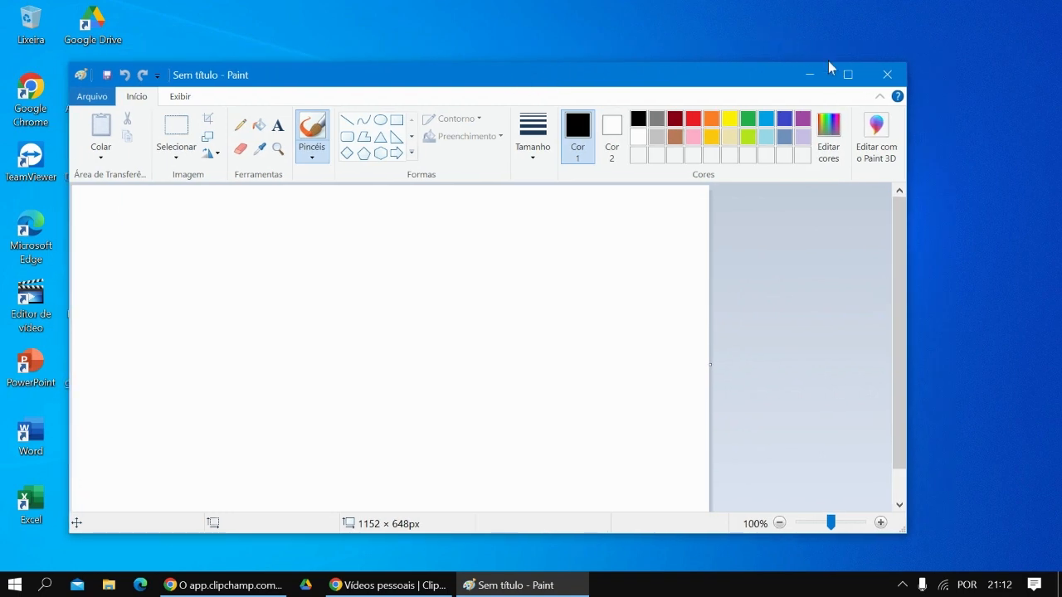
{"action": "left_click", "coordinate": [849, 74]}
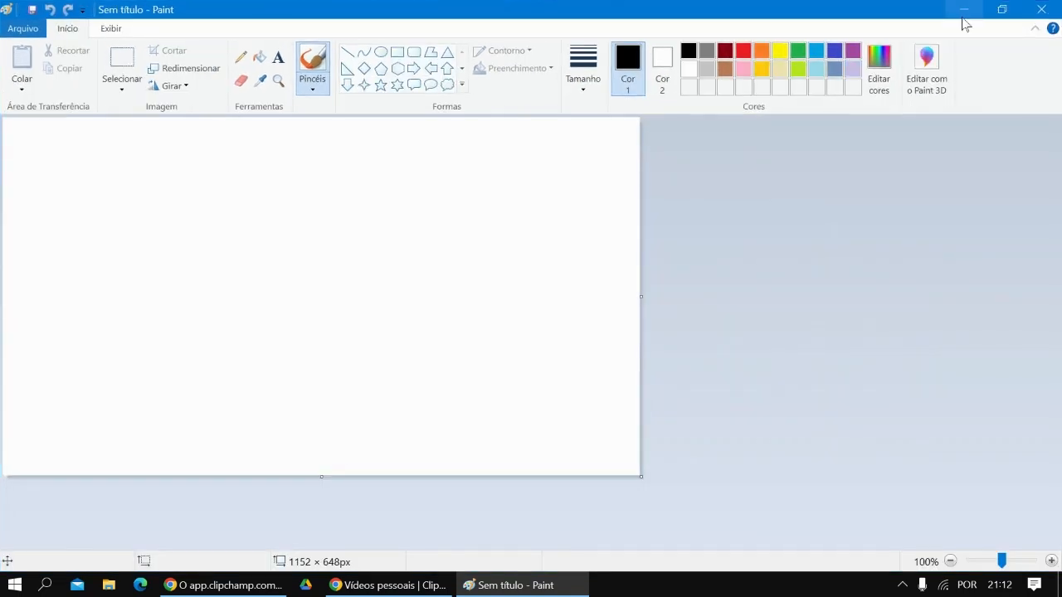
{"action": "left_click", "coordinate": [962, 15]}
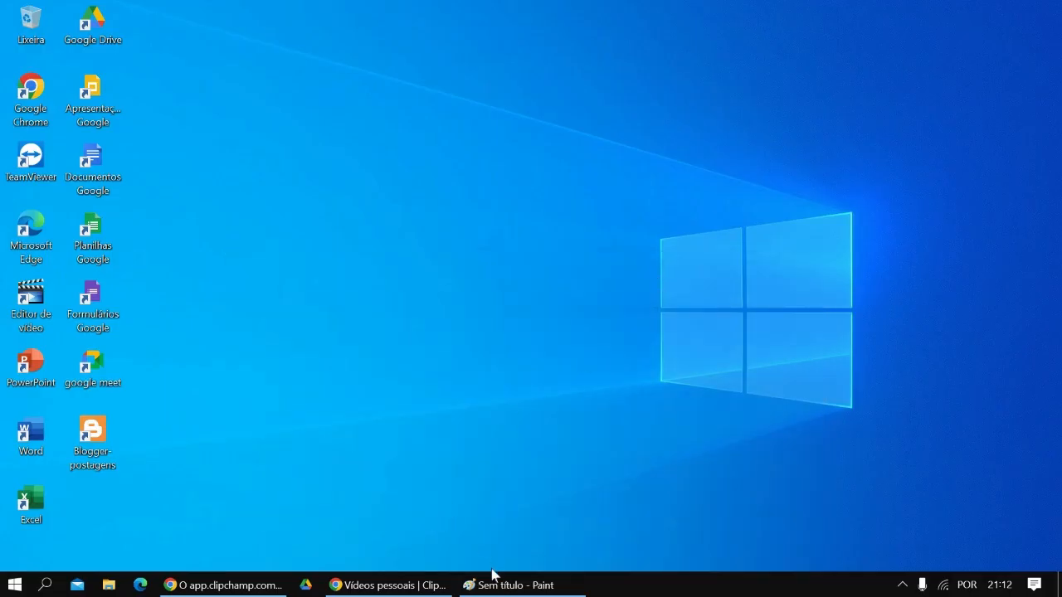
{"action": "left_click", "coordinate": [501, 585]}
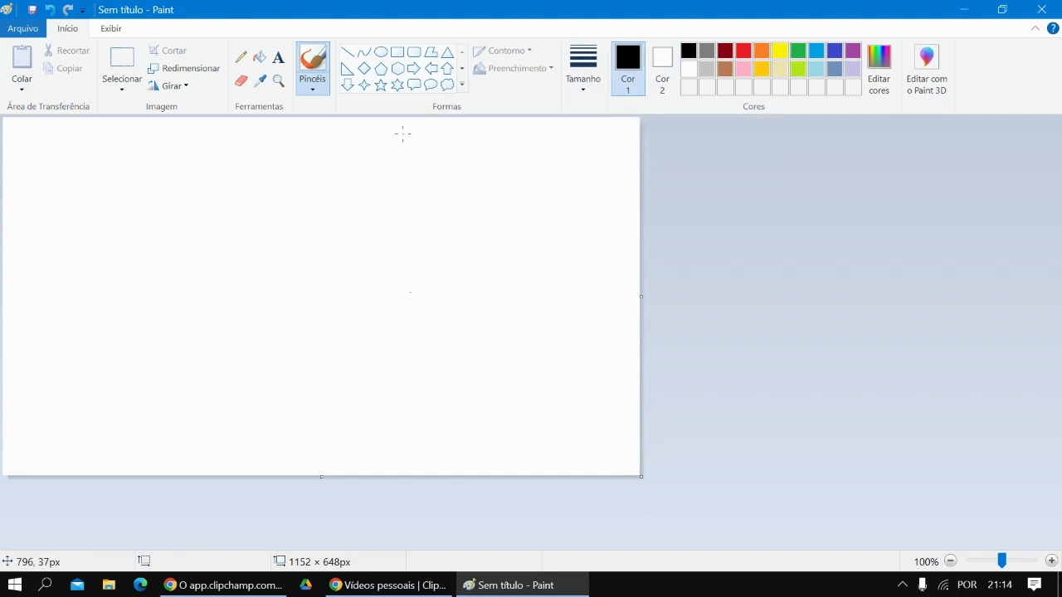
Draw three closed black freehand outlines with the Pencil: an irregular blob, a four-lobed flower and a small round shape between them.
{"action": "left_click", "coordinate": [309, 72]}
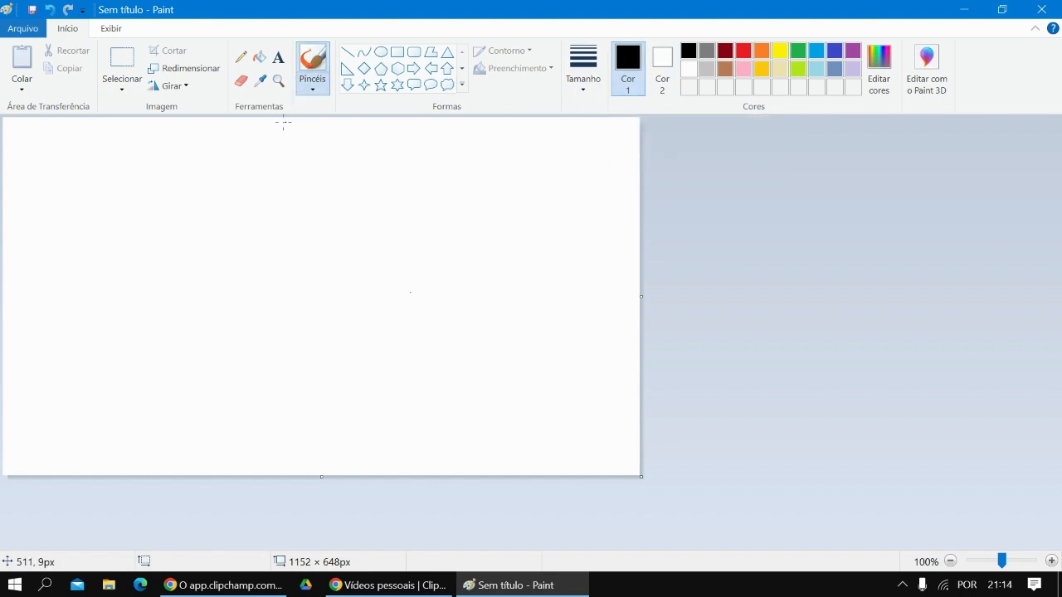
{"action": "left_click", "coordinate": [240, 58]}
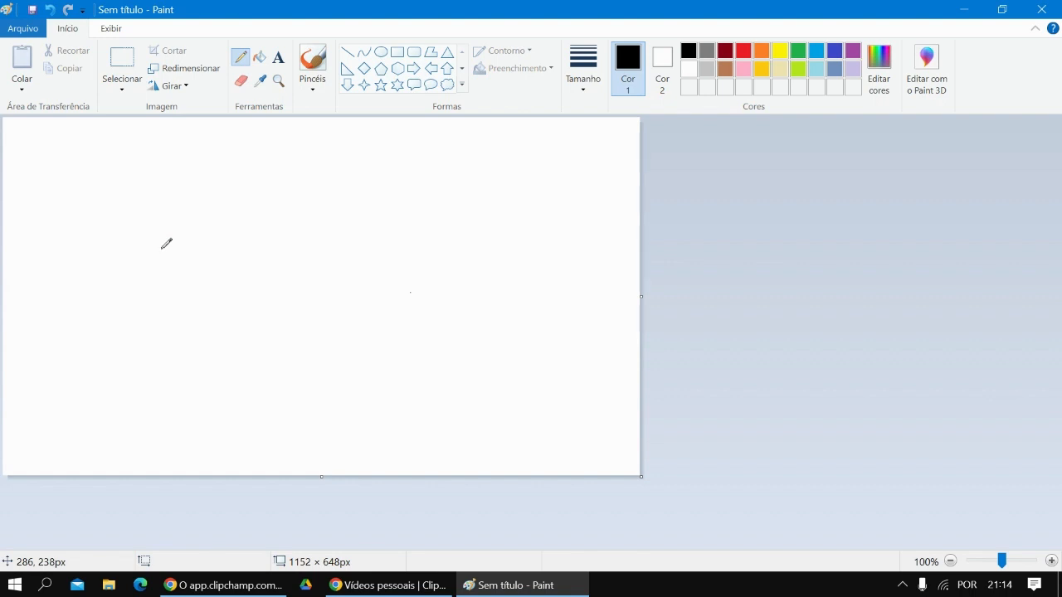
{"action": "mouse_move", "coordinate": [162, 248]}
{"action": "left_mouse_down"}
{"action": "mouse_move", "coordinate": [205, 287]}
{"action": "mouse_move", "coordinate": [268, 257]}
{"action": "mouse_move", "coordinate": [275, 236]}
{"action": "mouse_move", "coordinate": [267, 214]}
{"action": "mouse_move", "coordinate": [176, 176]}
{"action": "mouse_move", "coordinate": [130, 227]}
{"action": "mouse_move", "coordinate": [133, 274]}
{"action": "mouse_move", "coordinate": [157, 327]}
{"action": "mouse_move", "coordinate": [164, 295]}
{"action": "mouse_move", "coordinate": [146, 251]}
{"action": "mouse_move", "coordinate": [156, 242]}
{"action": "mouse_move", "coordinate": [165, 258]}
{"action": "left_mouse_up"}
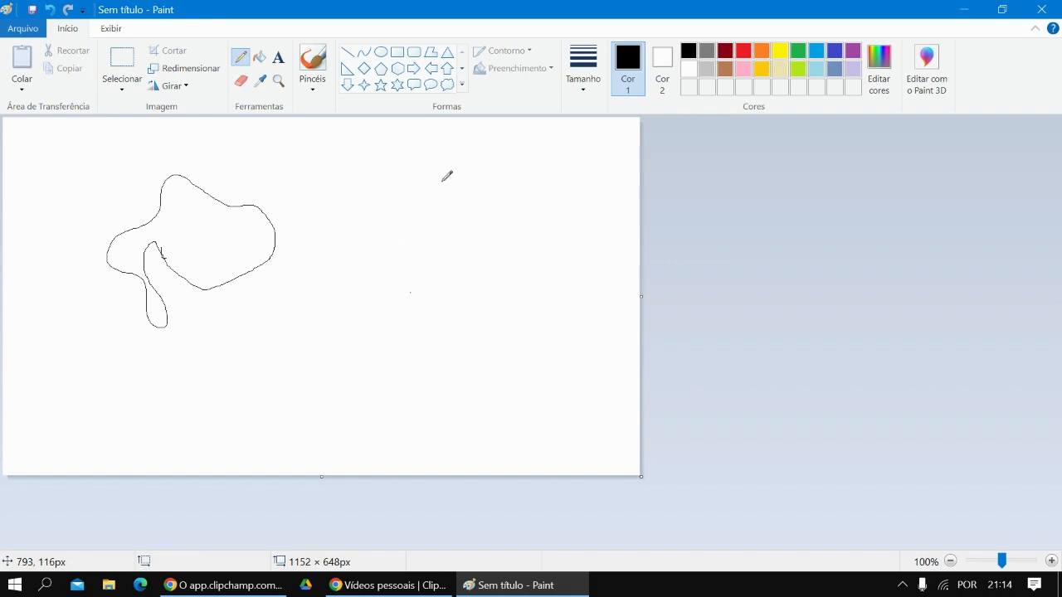
{"action": "mouse_move", "coordinate": [442, 181]}
{"action": "left_mouse_down"}
{"action": "mouse_move", "coordinate": [416, 151]}
{"action": "mouse_move", "coordinate": [401, 199]}
{"action": "mouse_move", "coordinate": [379, 202]}
{"action": "mouse_move", "coordinate": [376, 280]}
{"action": "mouse_move", "coordinate": [422, 246]}
{"action": "mouse_move", "coordinate": [447, 273]}
{"action": "mouse_move", "coordinate": [485, 232]}
{"action": "mouse_move", "coordinate": [457, 200]}
{"action": "mouse_move", "coordinate": [485, 179]}
{"action": "mouse_move", "coordinate": [453, 154]}
{"action": "mouse_move", "coordinate": [437, 181]}
{"action": "left_mouse_up"}
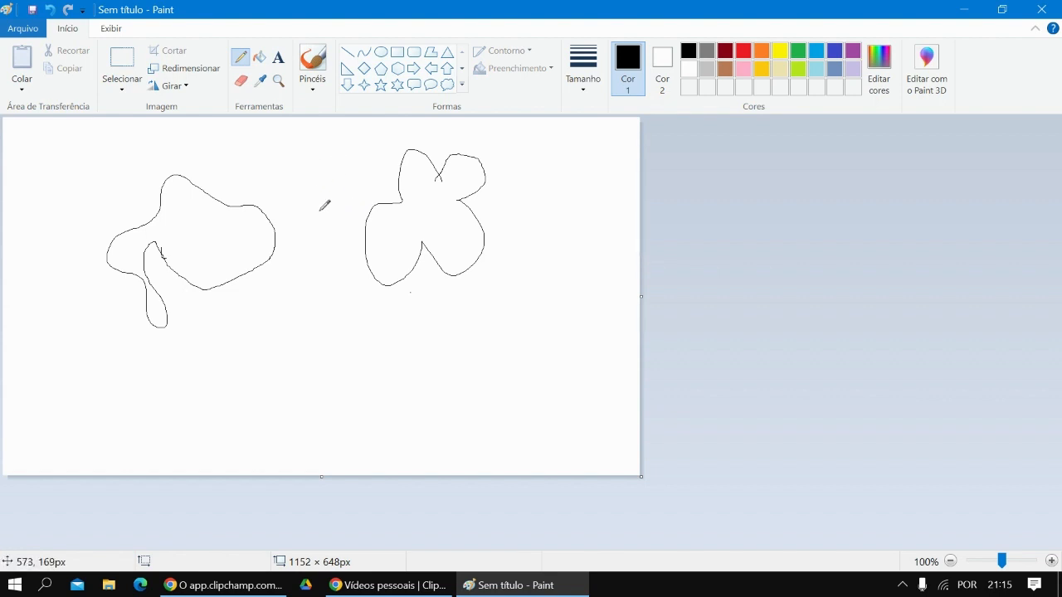
{"action": "mouse_move", "coordinate": [316, 185]}
{"action": "left_mouse_down"}
{"action": "mouse_move", "coordinate": [276, 197]}
{"action": "mouse_move", "coordinate": [286, 235]}
{"action": "mouse_move", "coordinate": [327, 228]}
{"action": "mouse_move", "coordinate": [341, 191]}
{"action": "mouse_move", "coordinate": [315, 183]}
{"action": "left_mouse_up"}
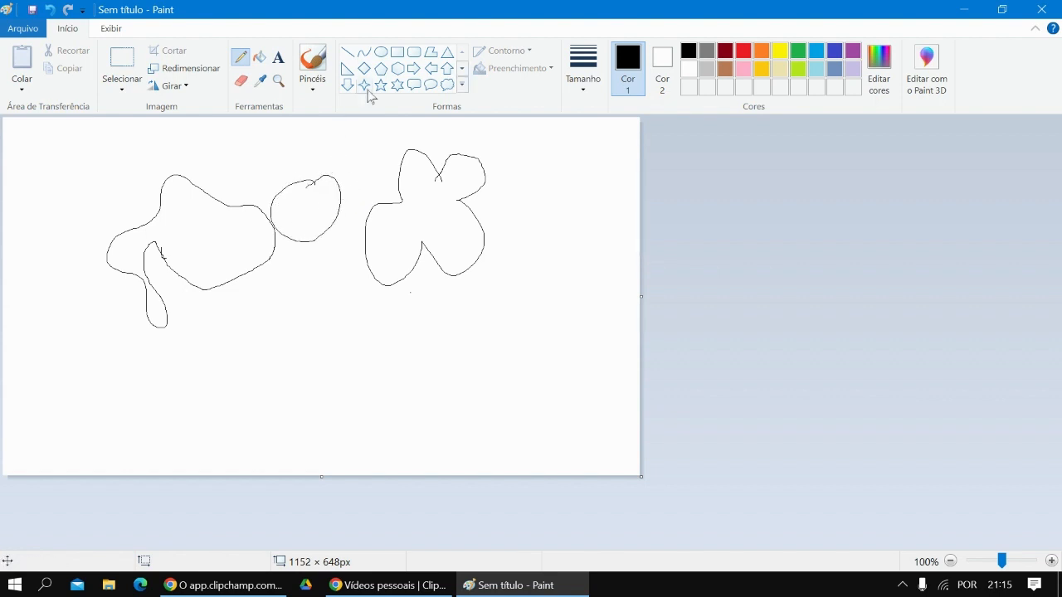
Draw two five-point stars beside the flower, one about 169 × 165 px and a smaller one about 125 × 137 px above it.
{"action": "left_click", "coordinate": [462, 85]}
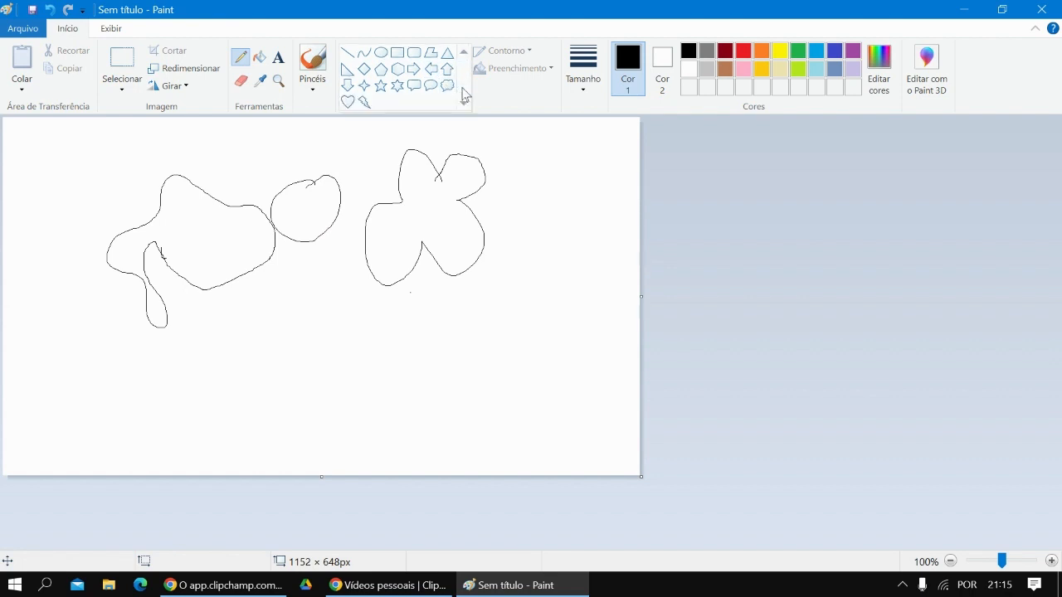
{"action": "left_click", "coordinate": [385, 92]}
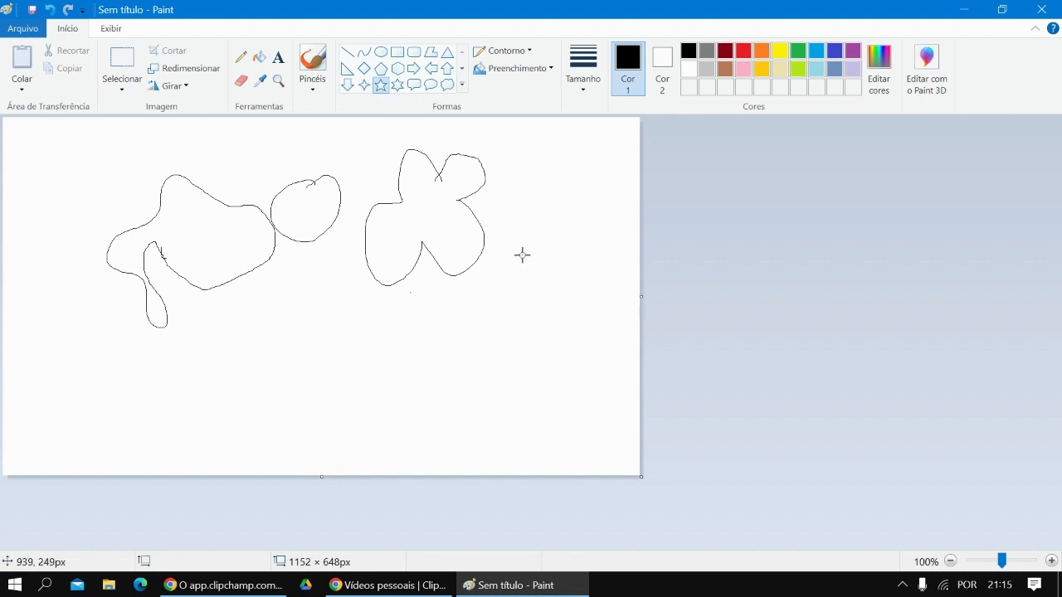
{"action": "left_click_drag", "start_coordinate": [522, 254], "coordinate": [614, 346]}
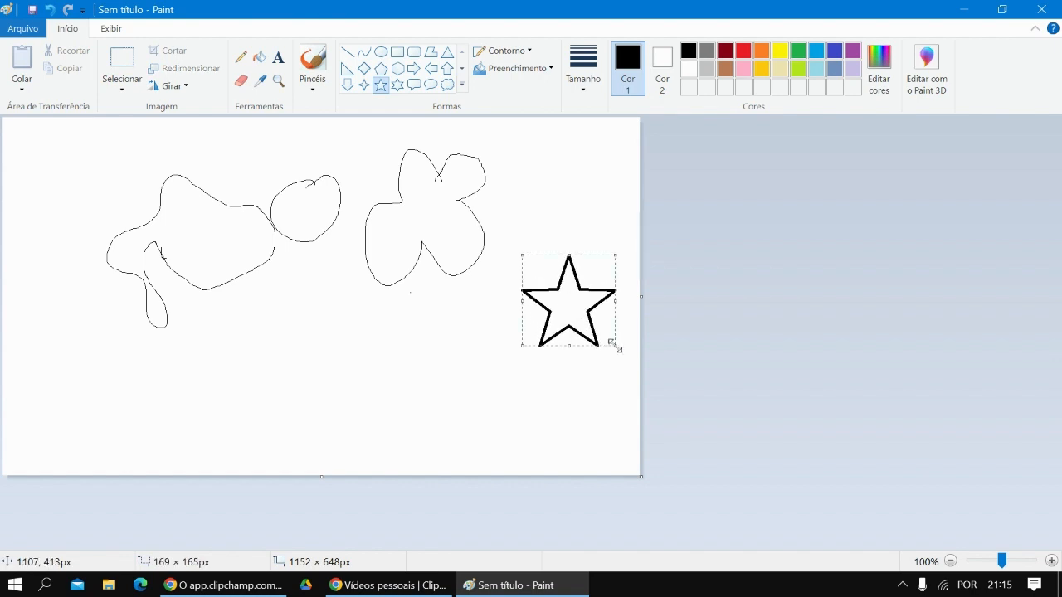
{"action": "left_click", "coordinate": [558, 427]}
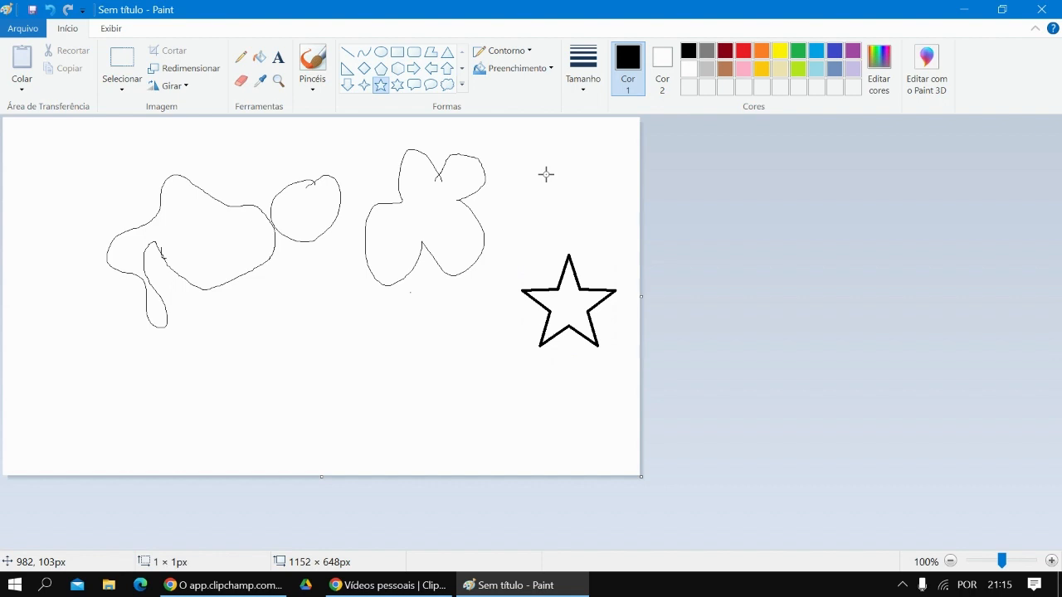
{"action": "left_click_drag", "start_coordinate": [546, 174], "coordinate": [615, 250]}
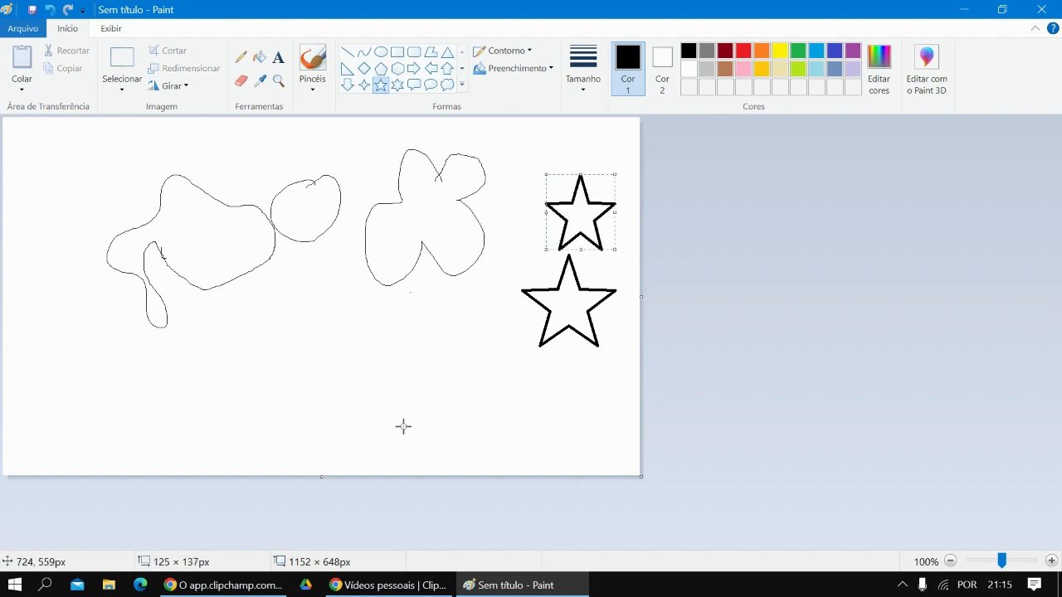
Draw an ellipse about 165 × 176 px below the small freehand round shape and fill it with black.
{"action": "left_click", "coordinate": [376, 58]}
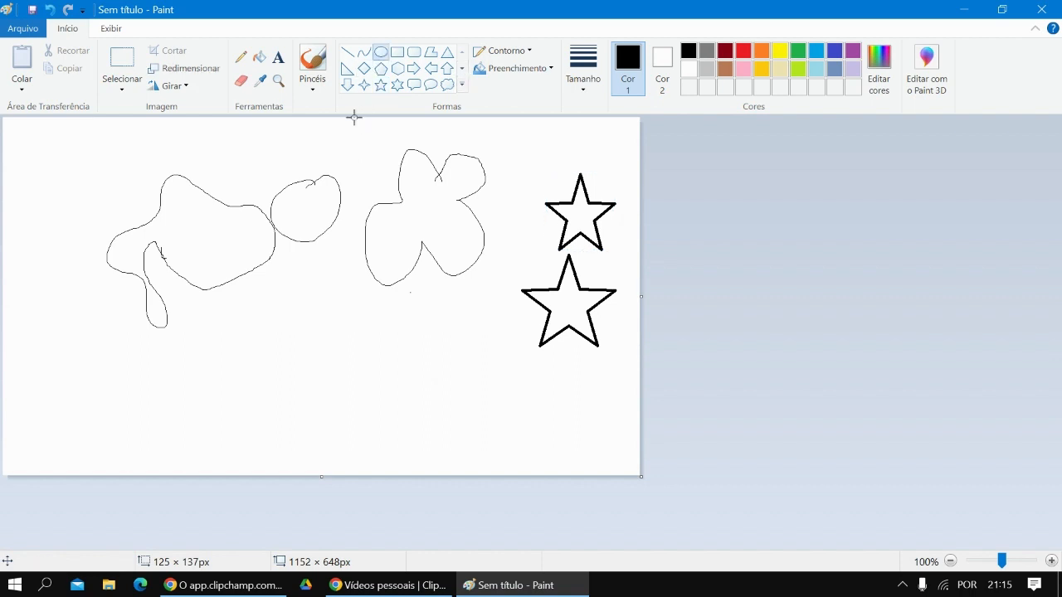
{"action": "left_click_drag", "start_coordinate": [280, 301], "coordinate": [369, 397]}
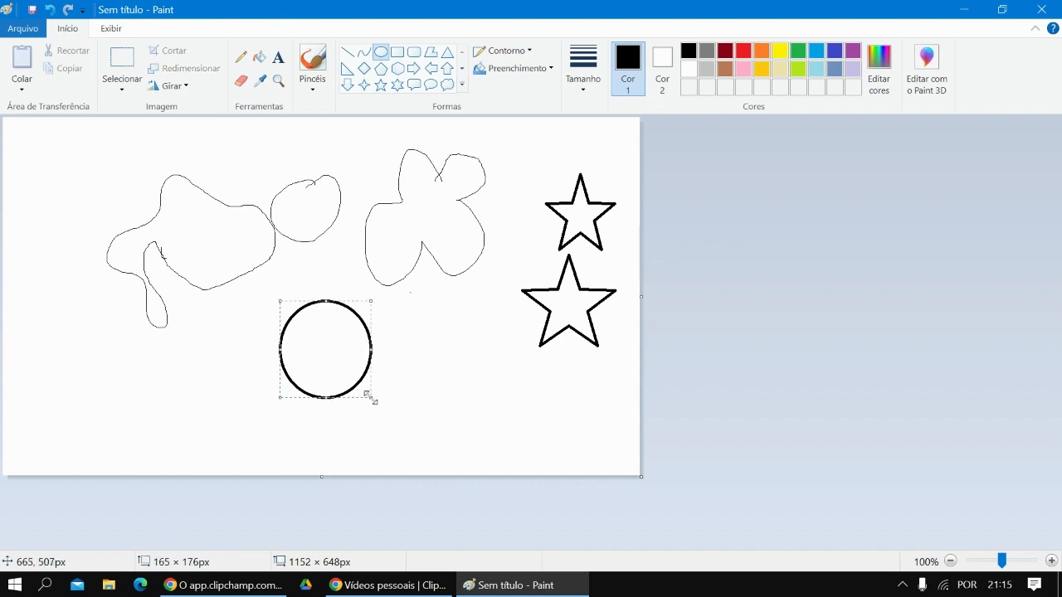
{"action": "left_click", "coordinate": [421, 392]}
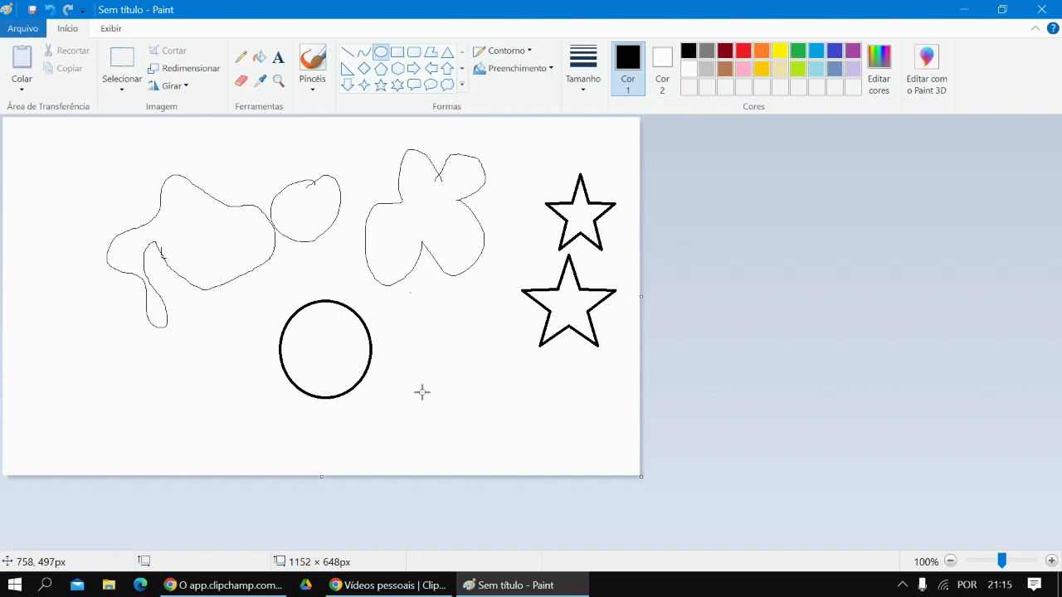
{"action": "left_click", "coordinate": [264, 58]}
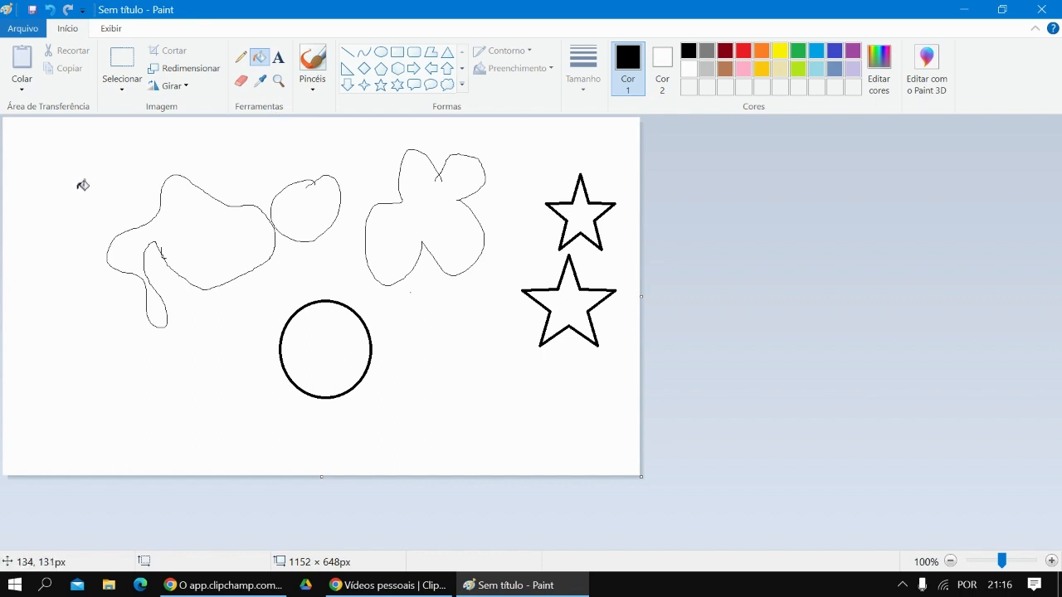
{"action": "left_click", "coordinate": [332, 350]}
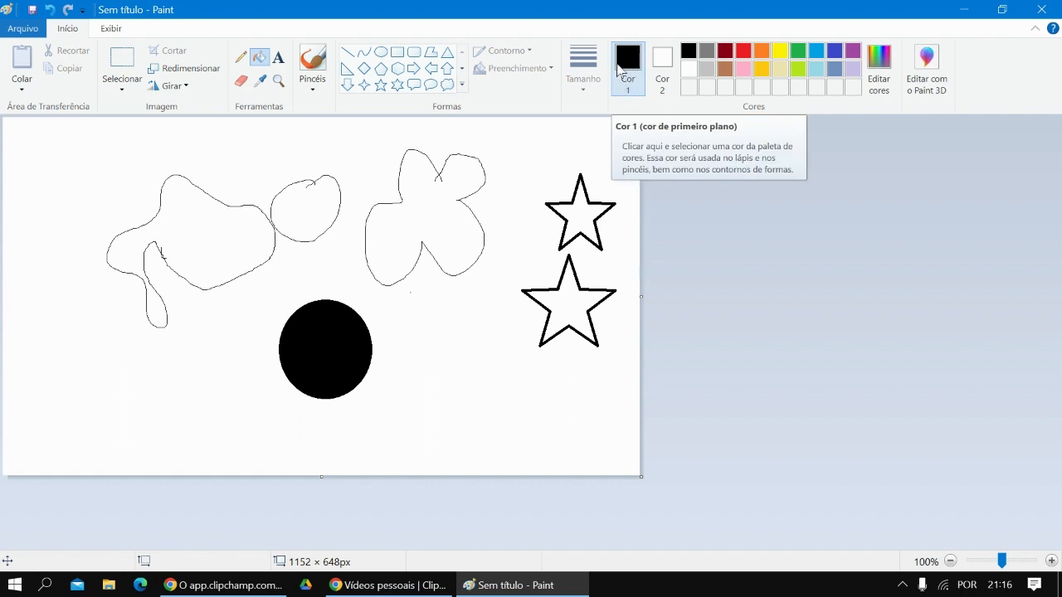
Fill the larger star with red and the smaller star above it with green.
{"action": "left_click", "coordinate": [800, 55]}
{"action": "left_click", "coordinate": [742, 55]}
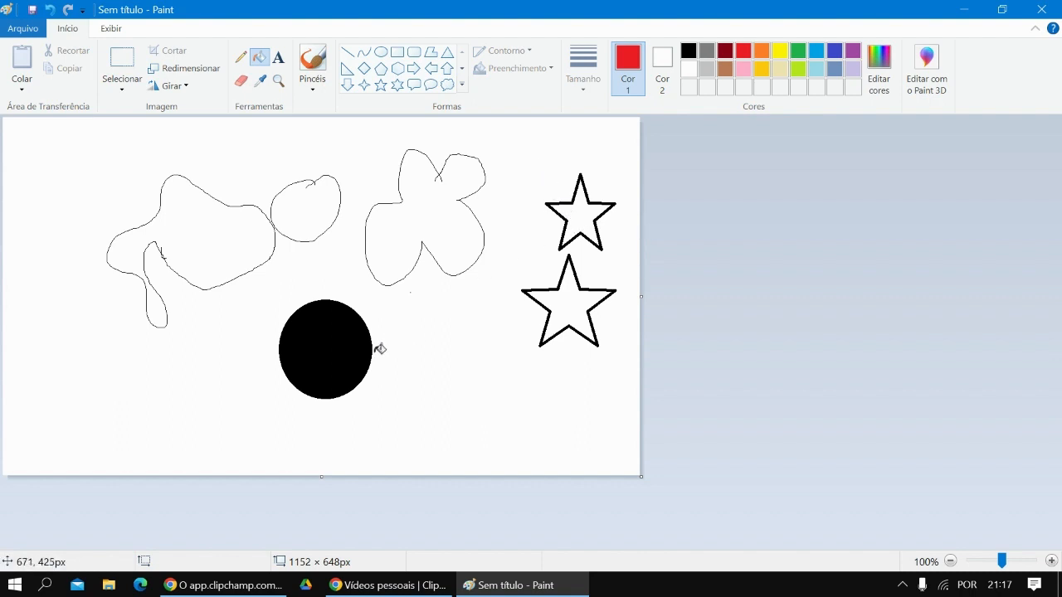
{"action": "left_click", "coordinate": [571, 304]}
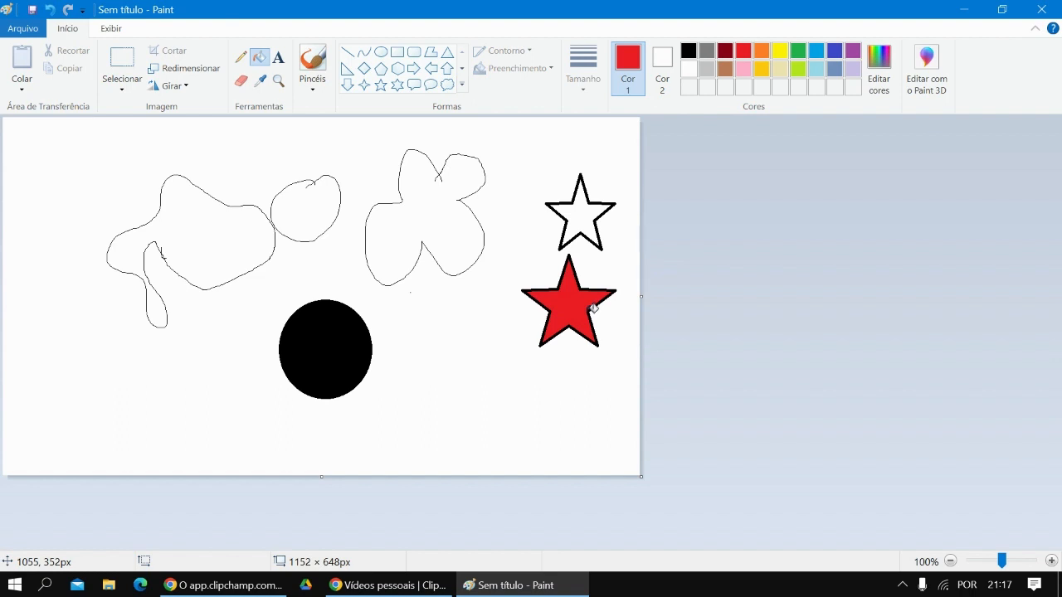
{"action": "left_click", "coordinate": [796, 53]}
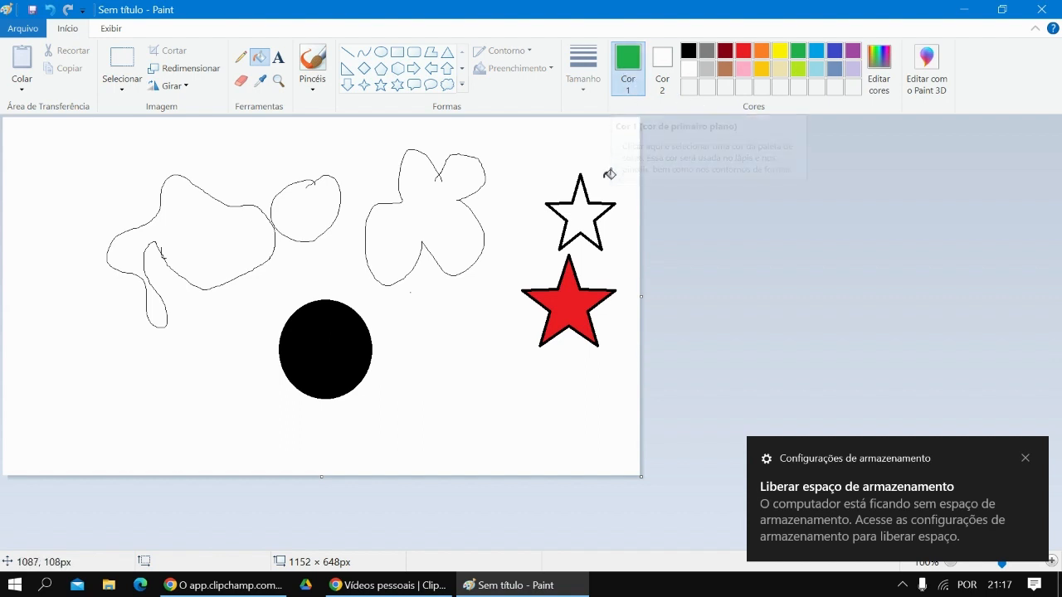
{"action": "left_click", "coordinate": [582, 215]}
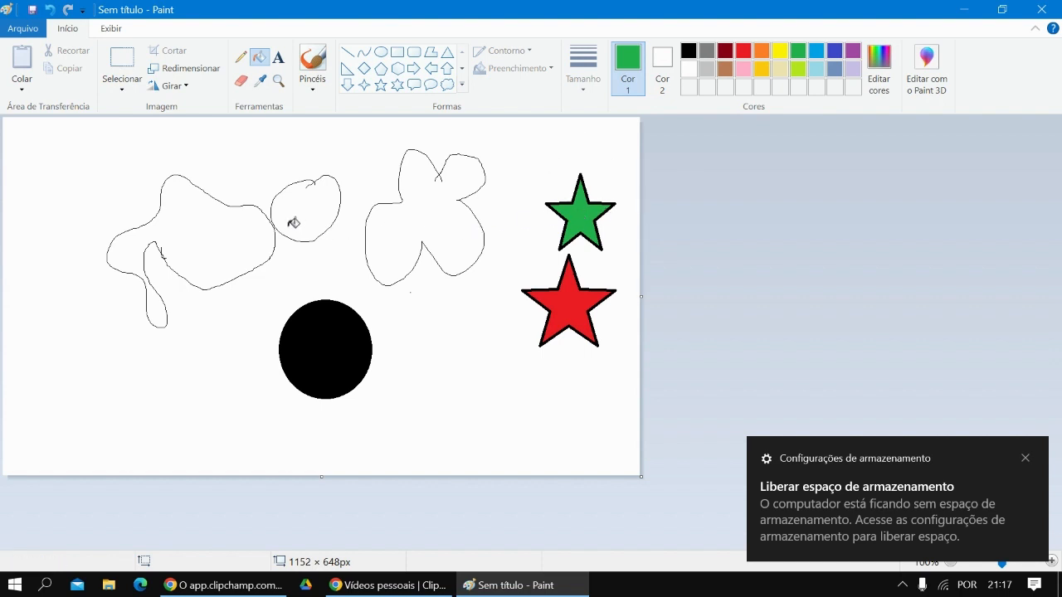
Fill the freehand shapes with colour: the flower yellow, the small round shape light blue and the irregular blob orange.
{"action": "left_click", "coordinate": [780, 51]}
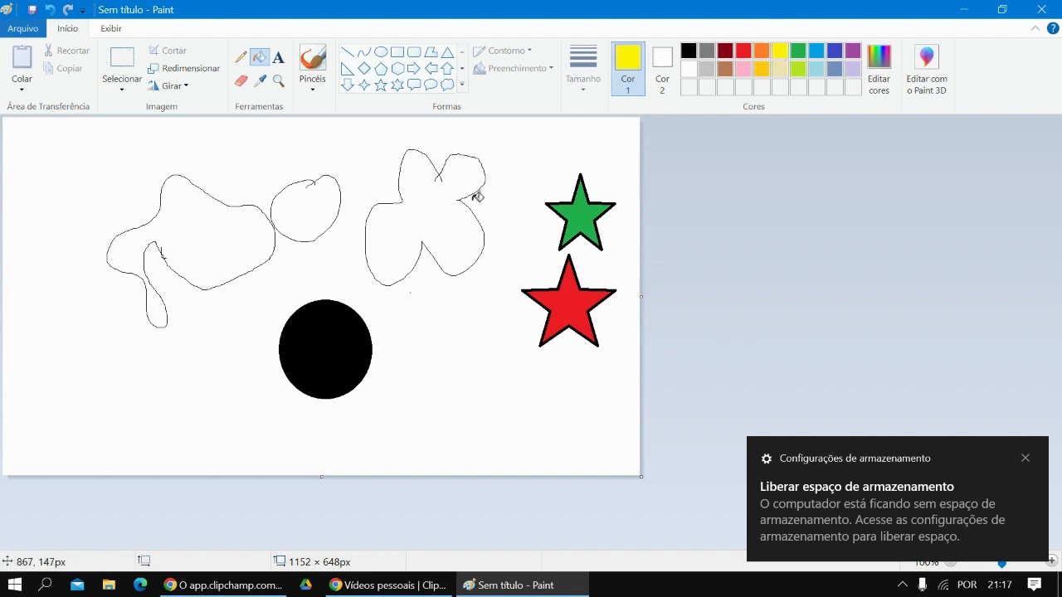
{"action": "left_click", "coordinate": [445, 202]}
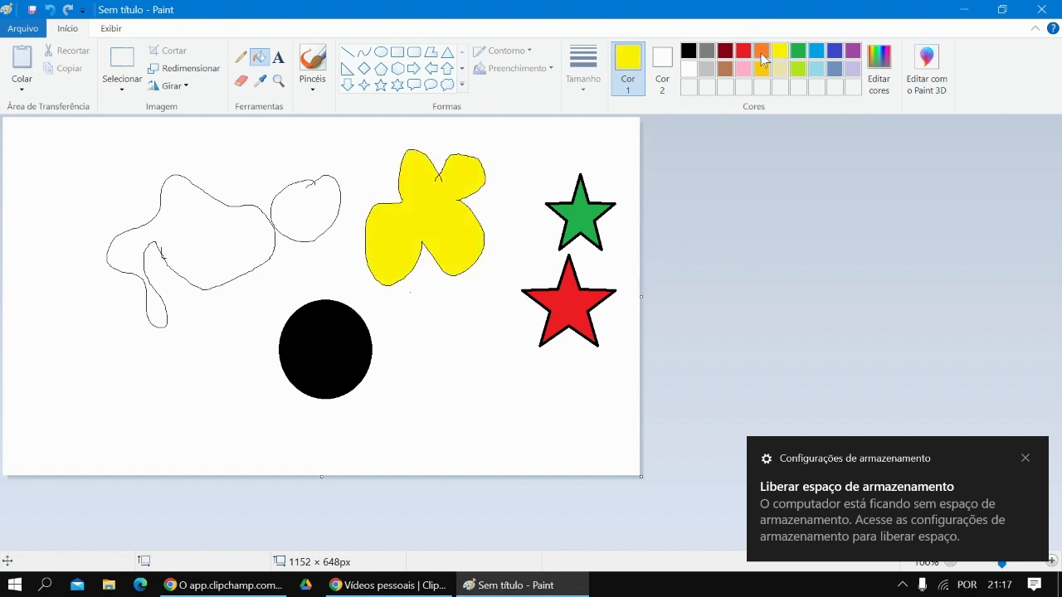
{"action": "left_click", "coordinate": [818, 53]}
{"action": "left_click", "coordinate": [333, 193]}
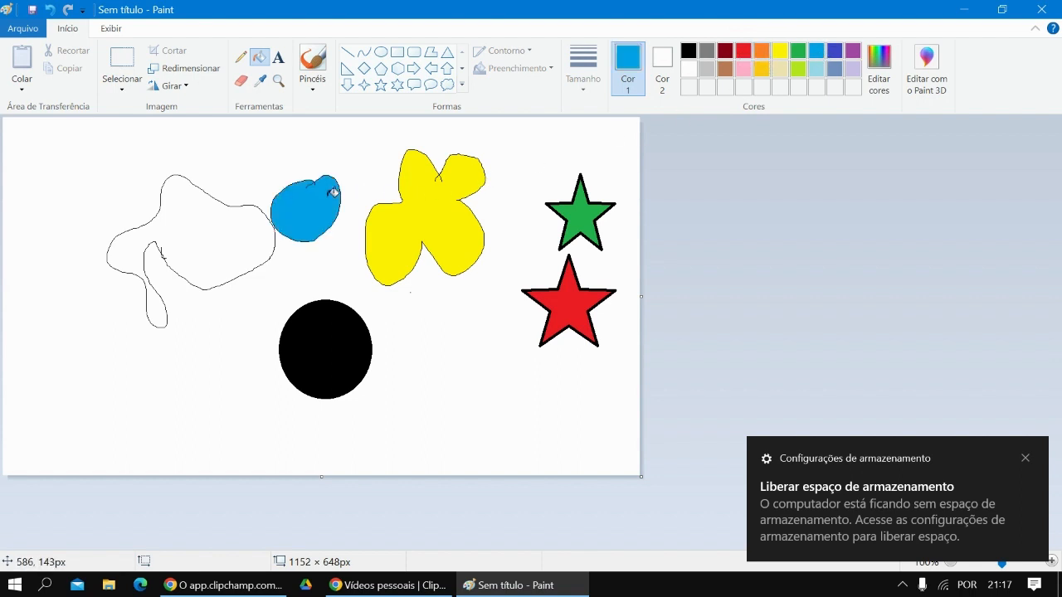
{"action": "left_click", "coordinate": [760, 52]}
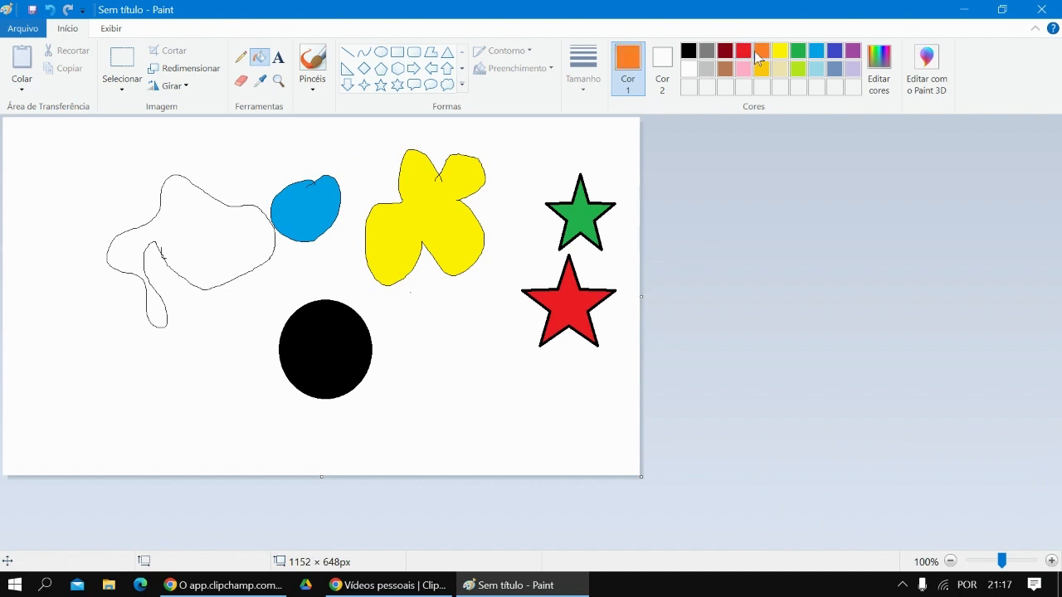
{"action": "left_click", "coordinate": [183, 199]}
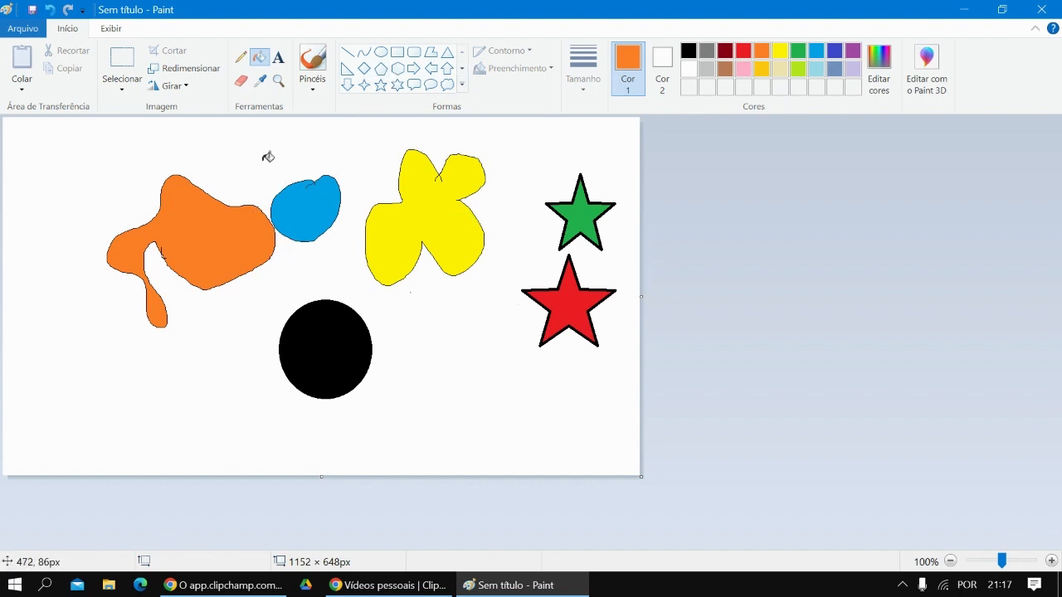
Draw a large rounded outline with an open gap at its top beside the orange blob, using the pencil in black.
{"action": "left_click", "coordinate": [240, 56]}
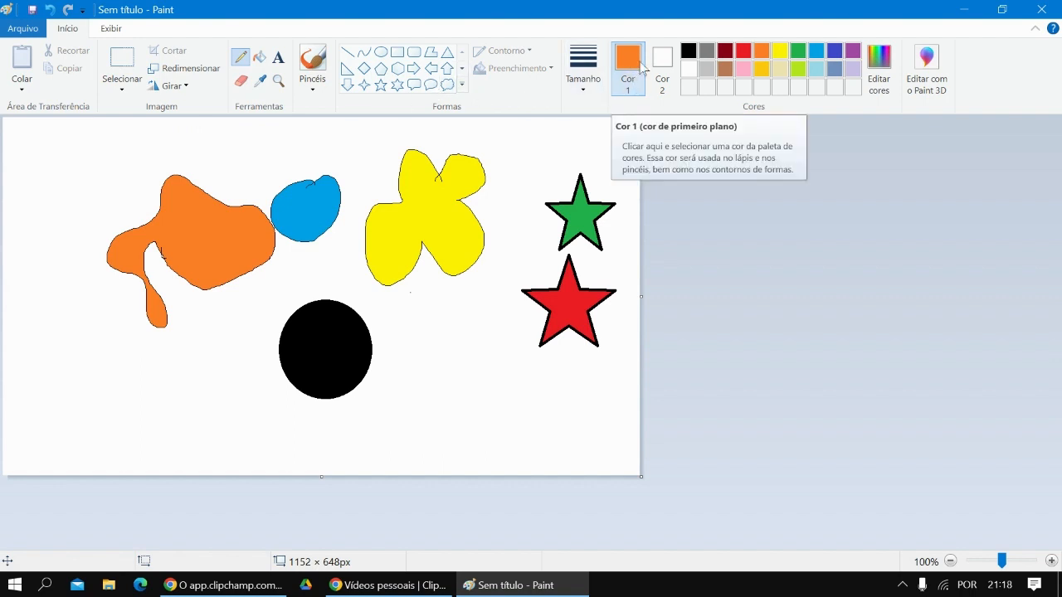
{"action": "left_click", "coordinate": [689, 51]}
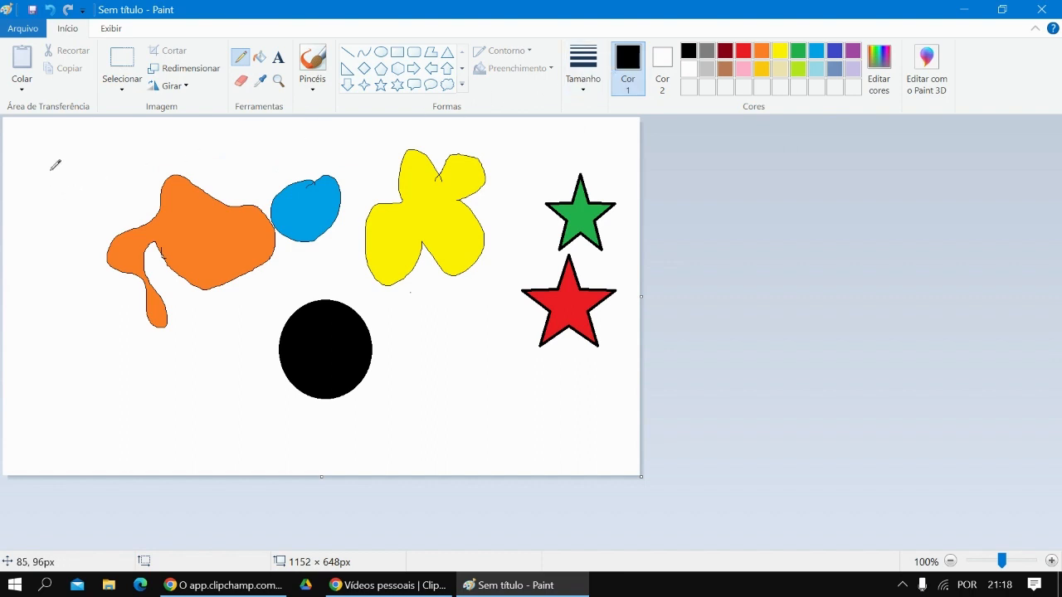
{"action": "mouse_move", "coordinate": [50, 166]}
{"action": "left_mouse_down"}
{"action": "mouse_move", "coordinate": [15, 172]}
{"action": "mouse_move", "coordinate": [4, 199]}
{"action": "mouse_move", "coordinate": [20, 231]}
{"action": "mouse_move", "coordinate": [60, 247]}
{"action": "mouse_move", "coordinate": [101, 225]}
{"action": "mouse_move", "coordinate": [115, 166]}
{"action": "left_mouse_up"}
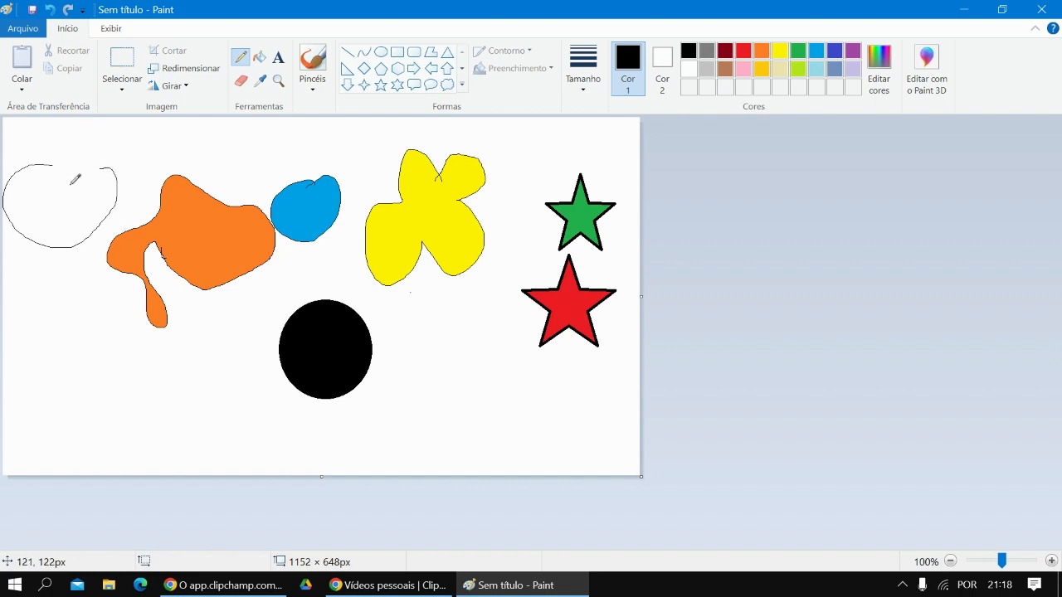
Try to fill the open freehand outline with light grey.
{"action": "left_click", "coordinate": [260, 63]}
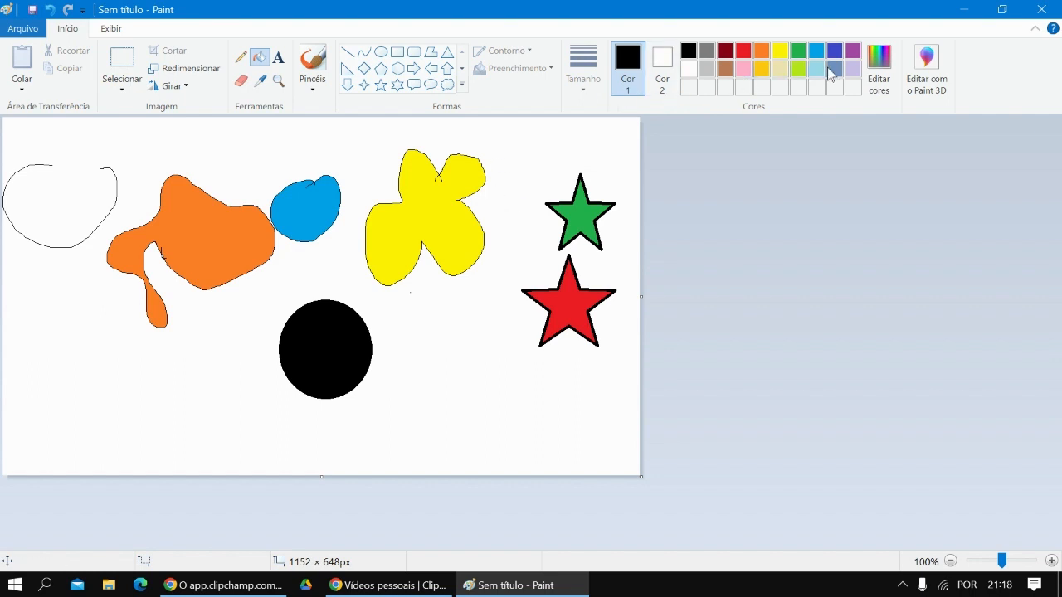
{"action": "left_click", "coordinate": [701, 68]}
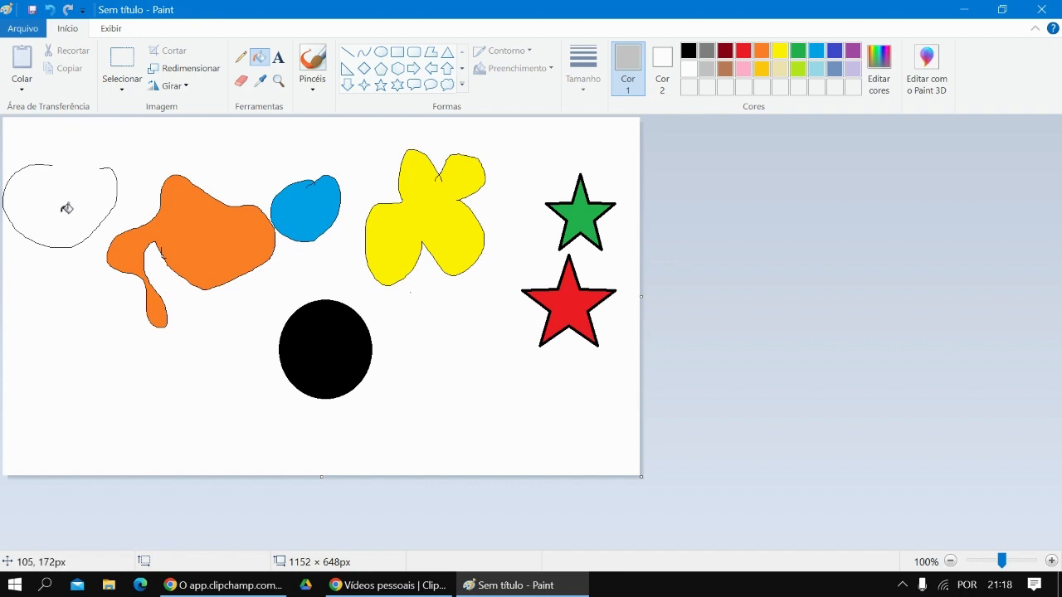
{"action": "left_click", "coordinate": [60, 203]}
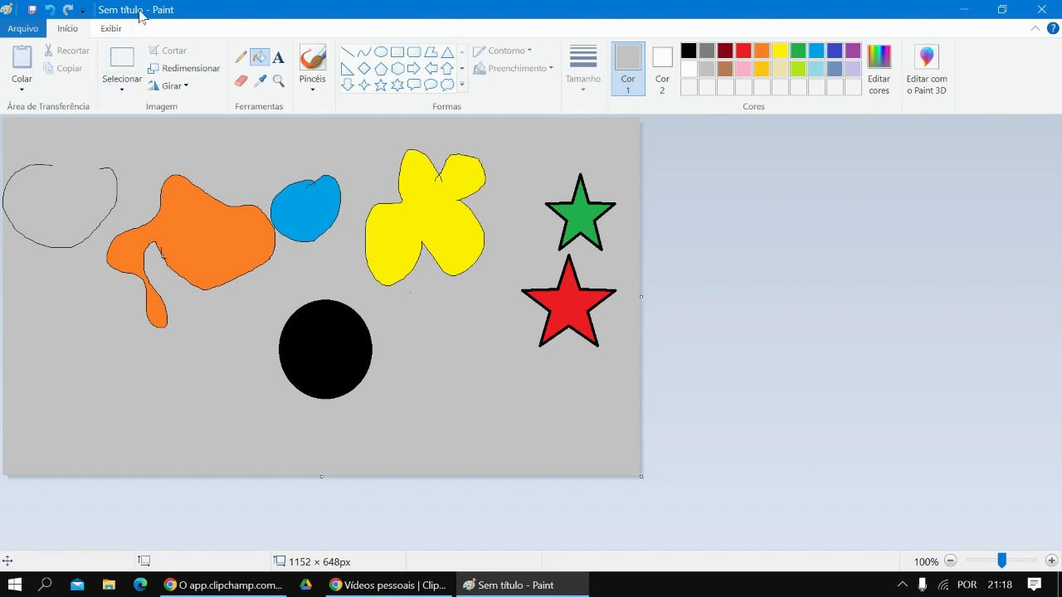
Undo the light grey fill and the open freehand outline.
{"action": "left_click", "coordinate": [50, 10]}
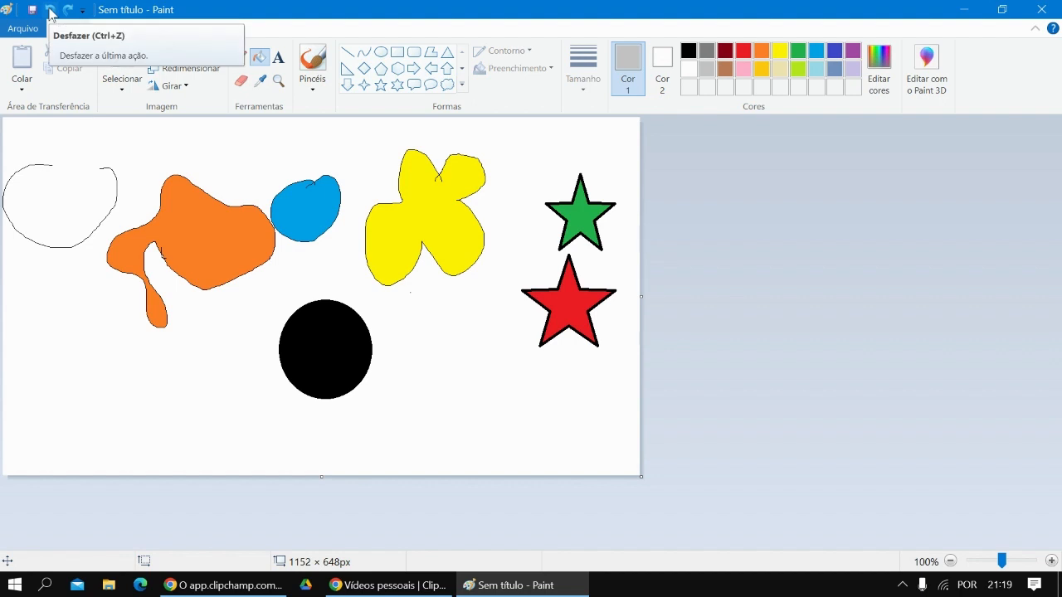
{"action": "left_click", "coordinate": [50, 12]}
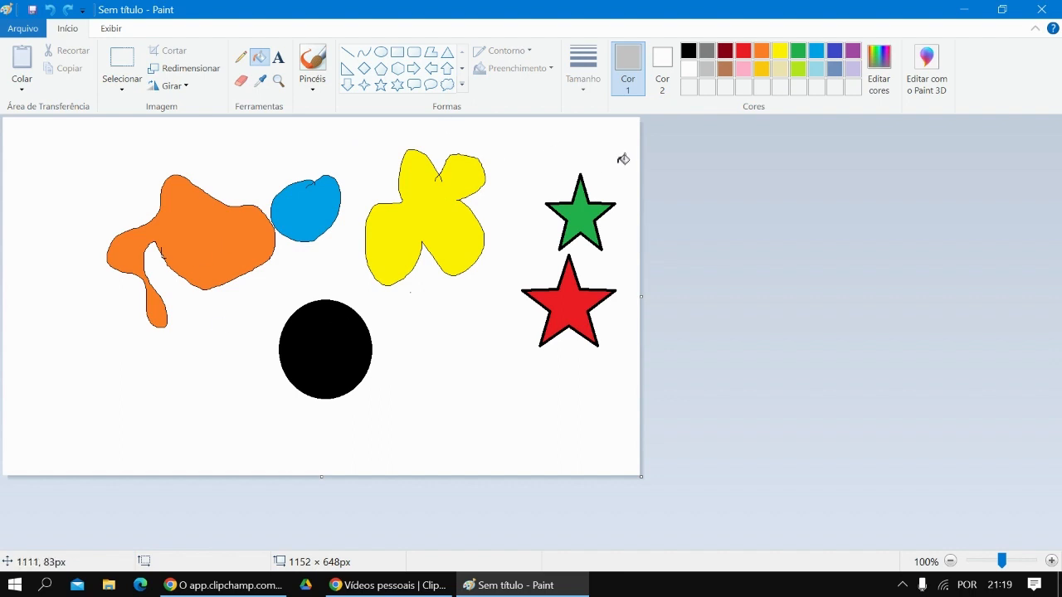
Try to close the unsaved drawing, and cancel when asked about saving the changes.
{"action": "left_click", "coordinate": [1041, 10]}
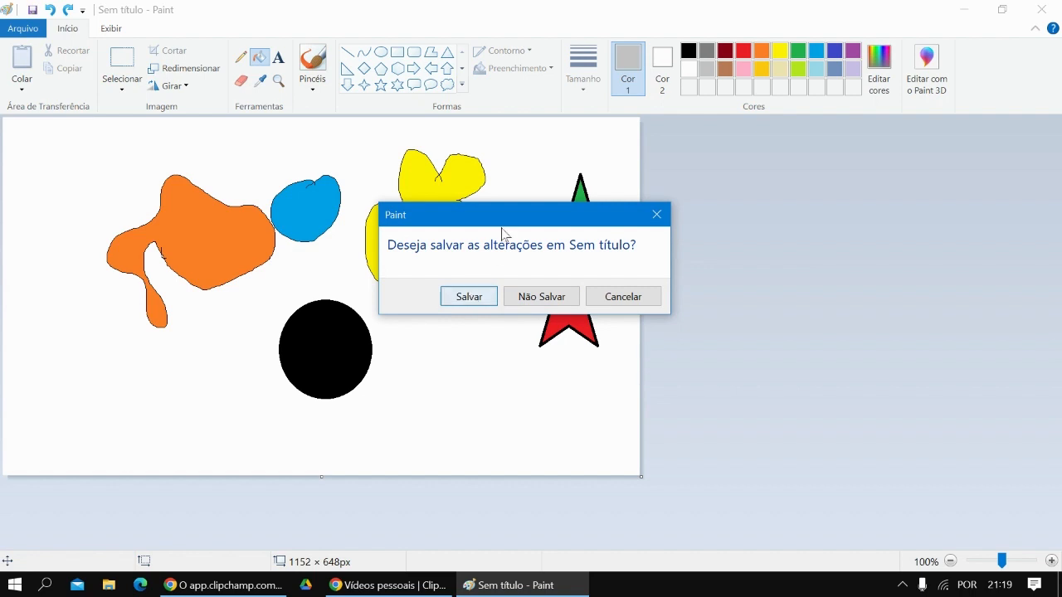
{"action": "left_click", "coordinate": [618, 297]}
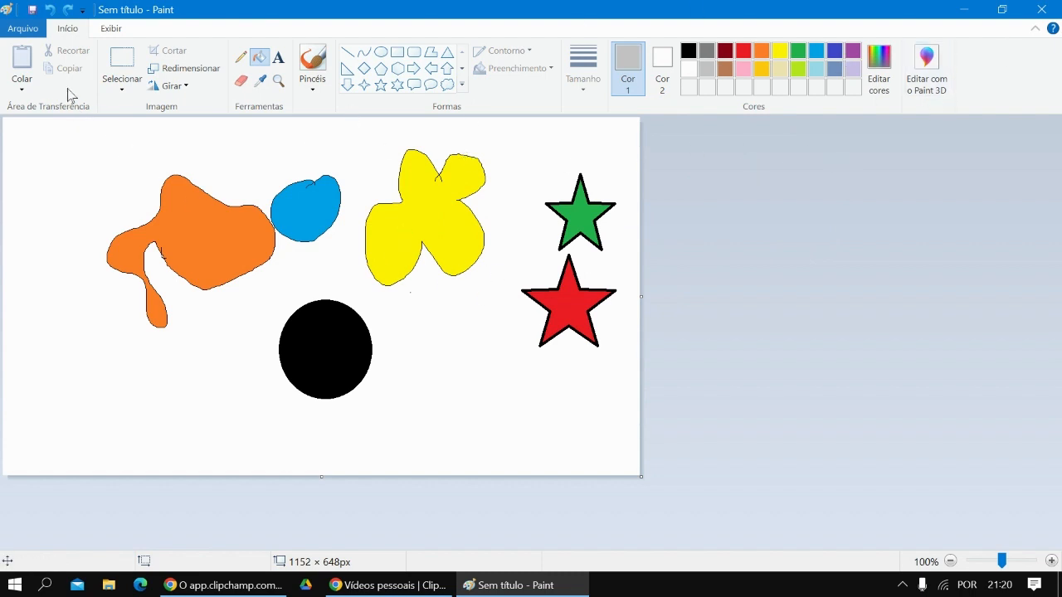
Save the drawing as a PNG named "desenho 1" in the Imagens Salvas folder and close the program.
{"action": "left_click", "coordinate": [21, 31]}
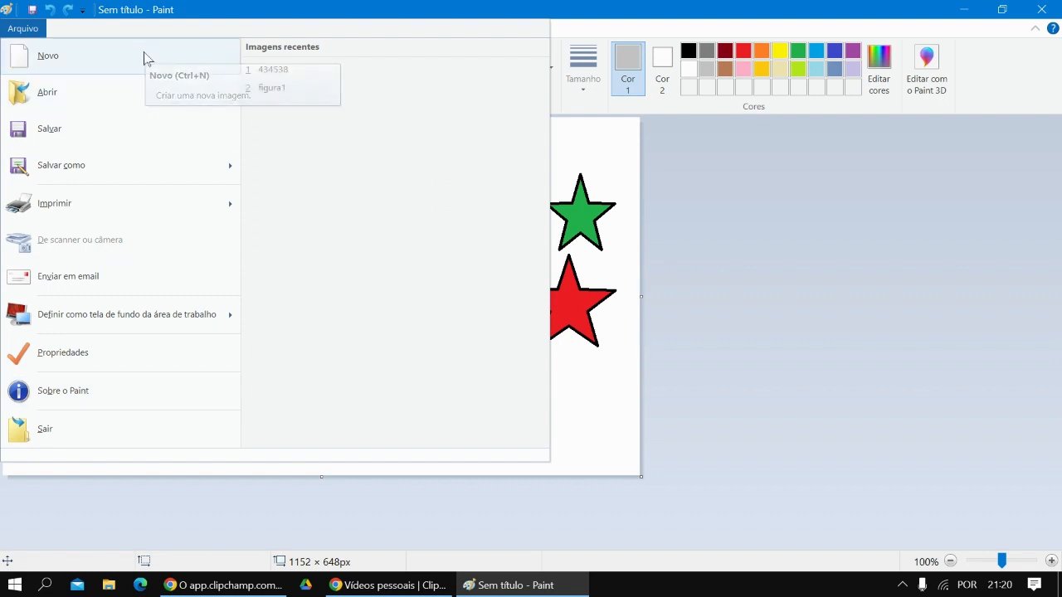
{"action": "left_click", "coordinate": [83, 144]}
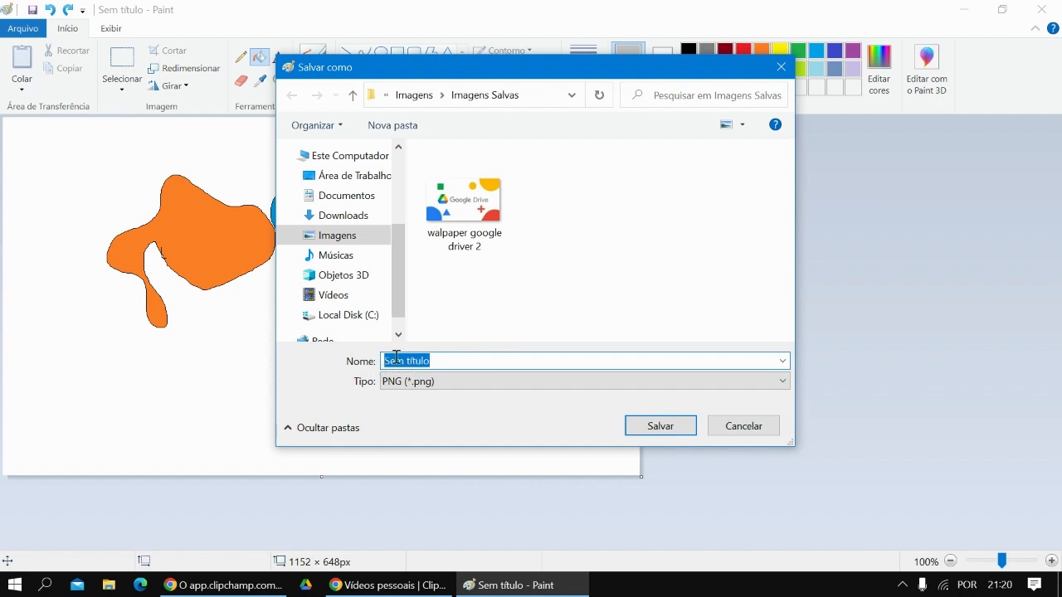
{"action": "left_click", "coordinate": [452, 359]}
{"action": "double_click", "coordinate": [452, 359]}
{"action": "left_click", "coordinate": [452, 359]}
{"action": "left_click_drag", "start_coordinate": [450, 359], "coordinate": [418, 352]}
{"action": "left_click", "coordinate": [484, 362]}
{"action": "key", "text": "BackSpace"}
{"action": "key", "text": "BackSpace"}
{"action": "key", "text": "BackSpace"}
{"action": "key", "text": "BackSpace"}
{"action": "key", "text": "BackSpace"}
{"action": "key", "text": "BackSpace"}
{"action": "key", "text": "BackSpace"}
{"action": "key", "text": "BackSpace"}
{"action": "key", "text": "BackSpace"}
{"action": "key", "text": "BackSpace"}
{"action": "type", "text": "desenhi"}
{"action": "key", "text": "BackSpace"}
{"action": "type", "text": "o 1"}
{"action": "left_click", "coordinate": [645, 430]}
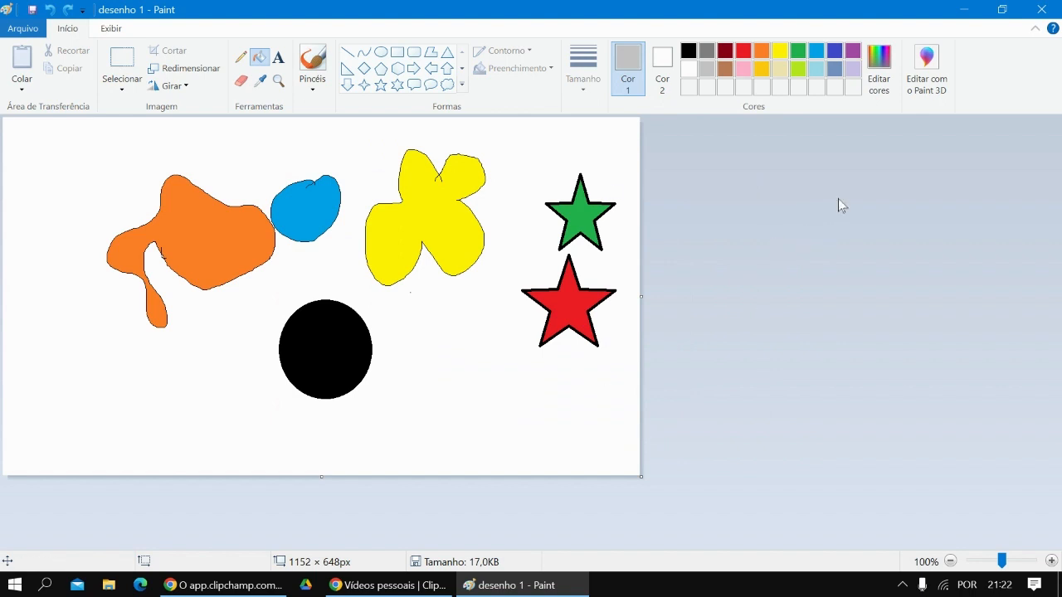
{"action": "left_click", "coordinate": [1043, 12]}
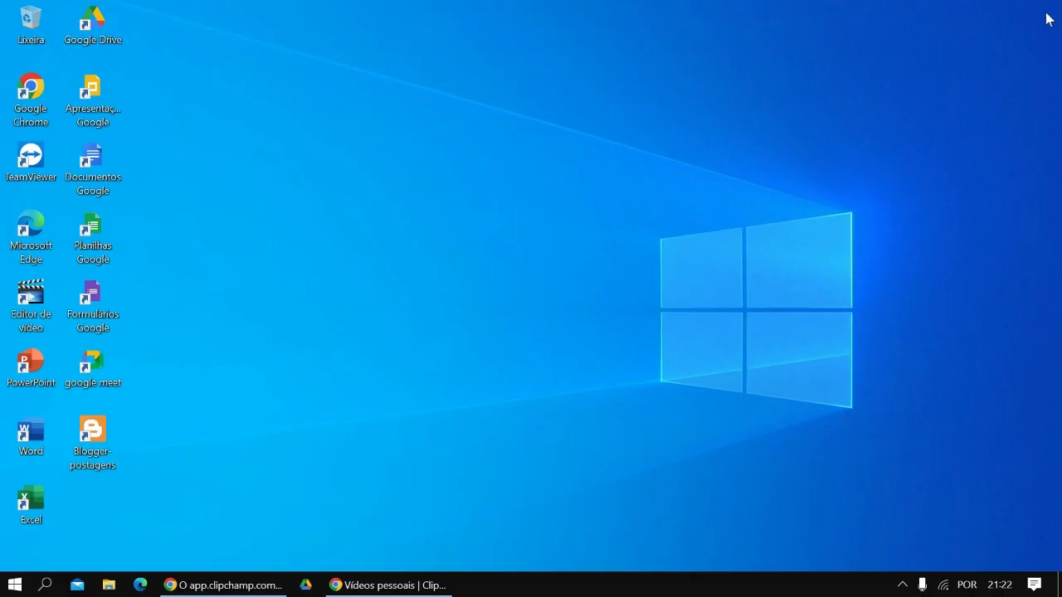